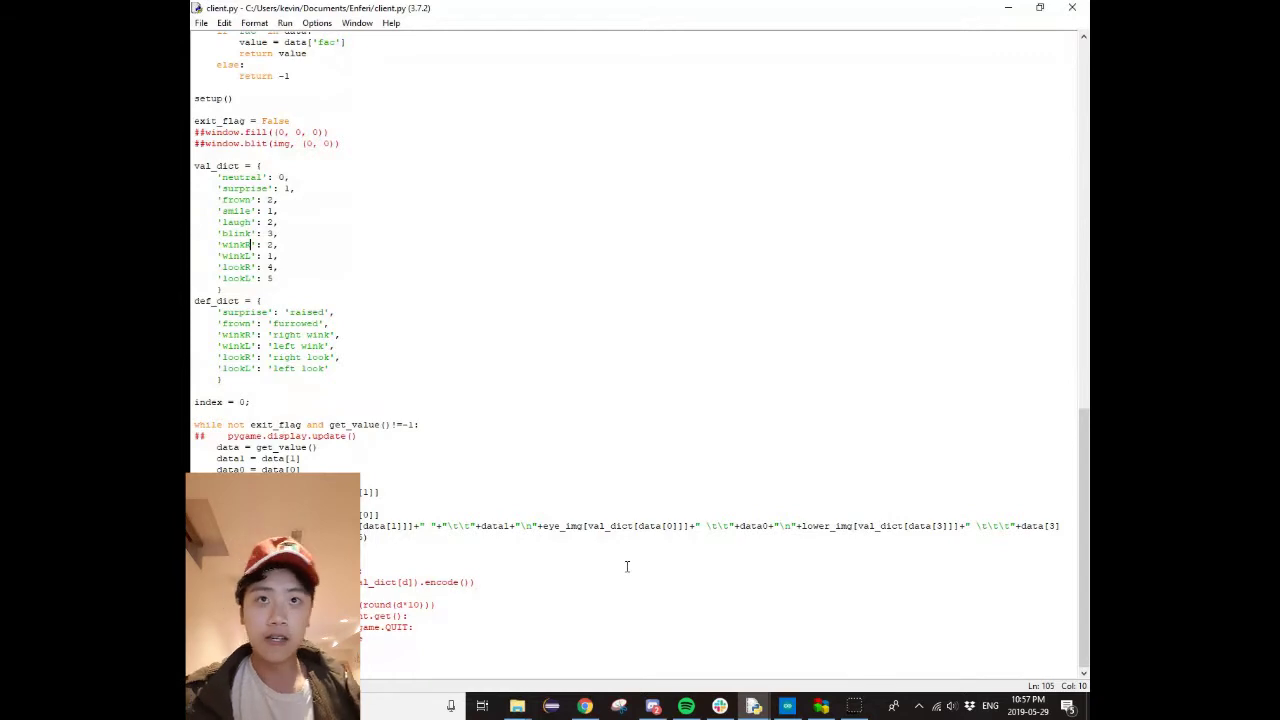
Run client.py to start the ASCII face mirroring expressions with labels like neutral and furrowed
{"action": "key", "text": "F5"}
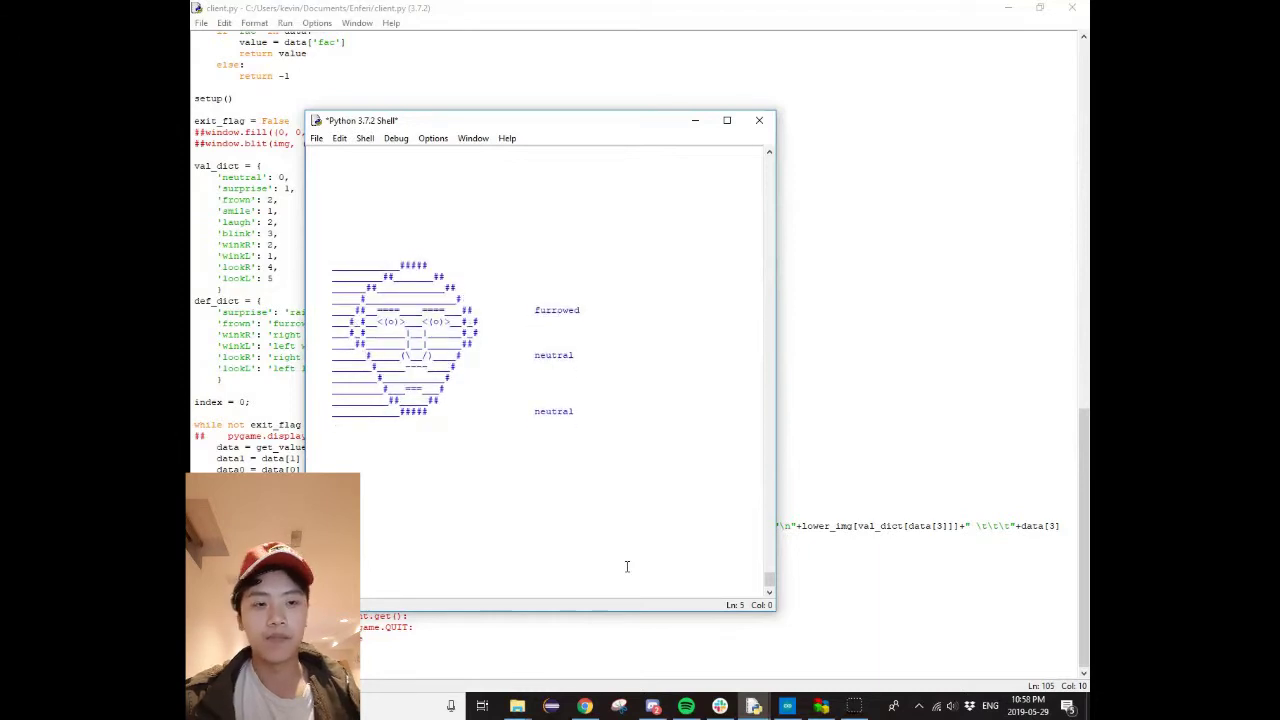
Review the upper_img, eye_img and lower_img templates in loading_art.py, then return to client.py
{"action": "left_click", "coordinate": [750, 706]}
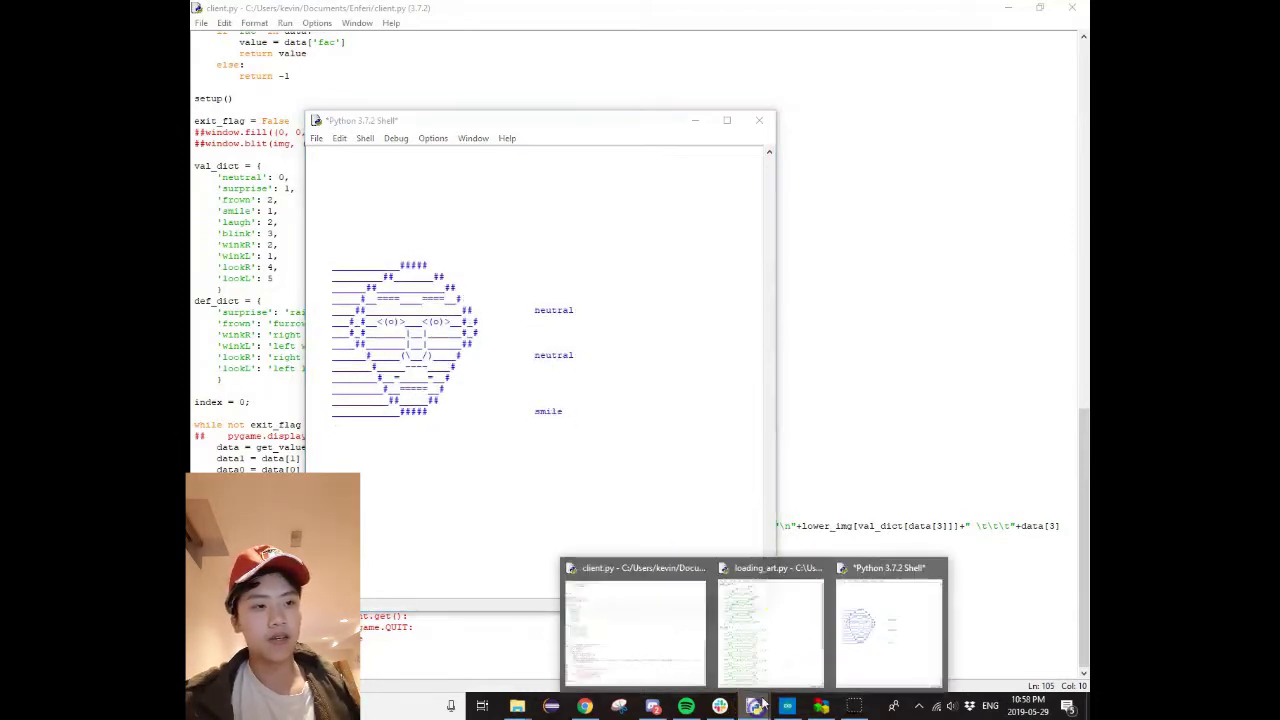
{"action": "left_click", "coordinate": [770, 608]}
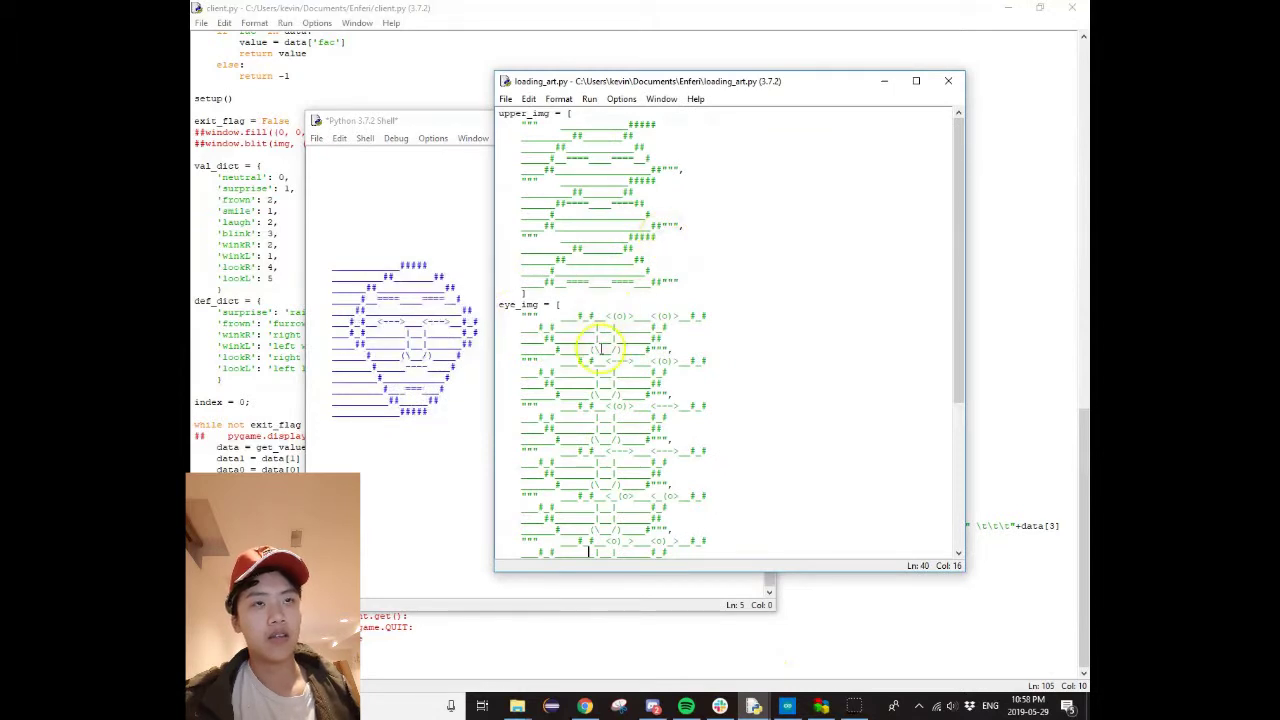
{"action": "scroll", "coordinate": [617, 330], "scroll_direction": "down", "scroll_amount": 3}
{"action": "scroll", "coordinate": [600, 345], "scroll_direction": "up", "scroll_amount": 3}
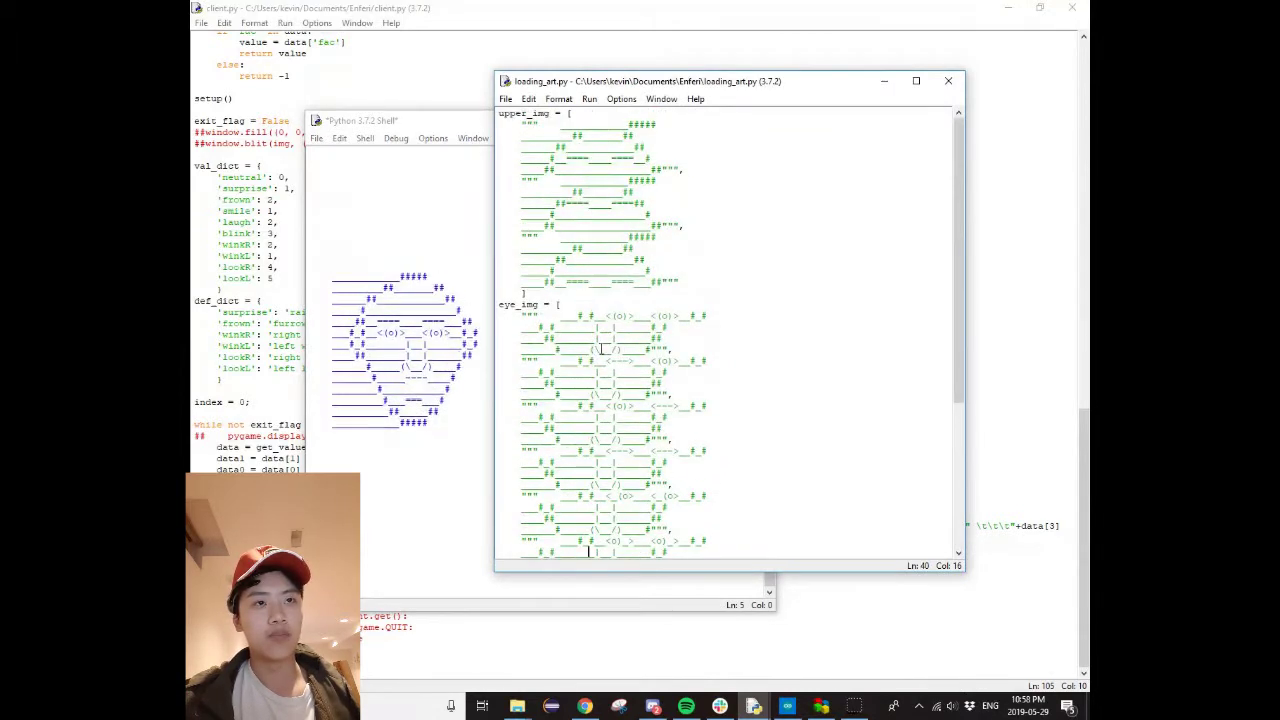
{"action": "scroll", "coordinate": [600, 345], "scroll_direction": "down", "scroll_amount": 8}
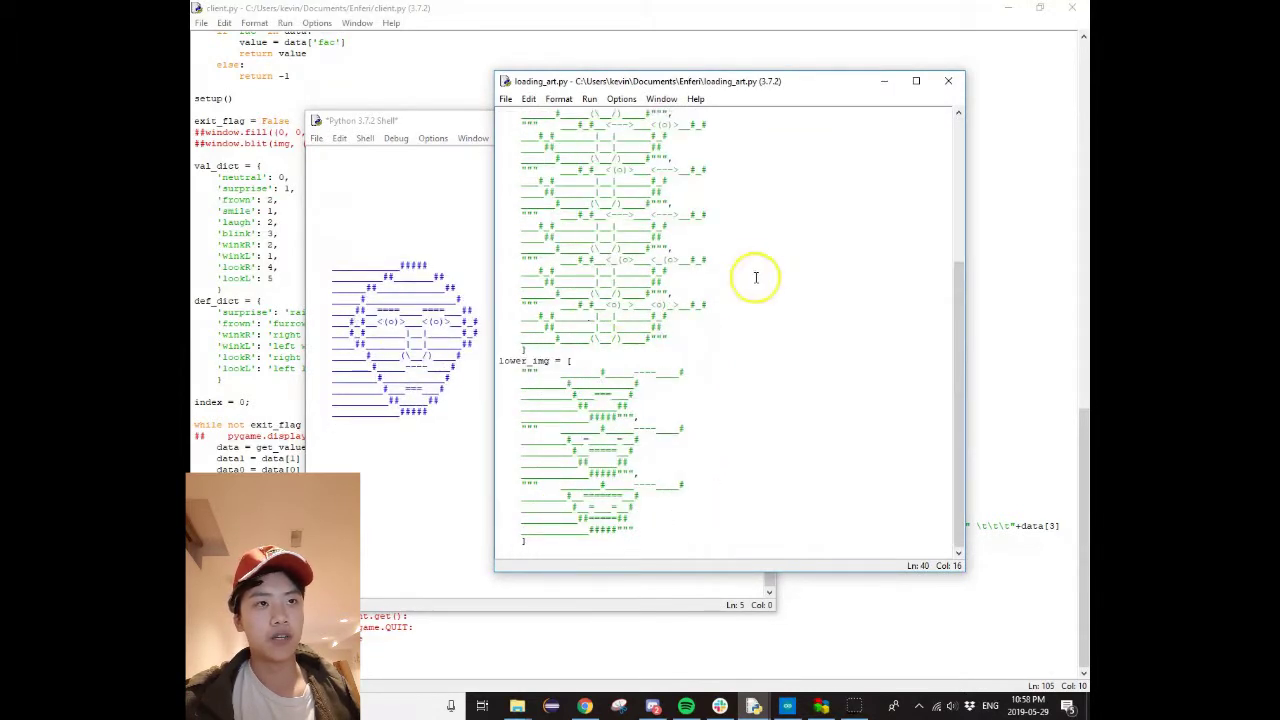
{"action": "left_click", "coordinate": [706, 300]}
{"action": "scroll", "coordinate": [700, 300], "scroll_direction": "up", "scroll_amount": 8}
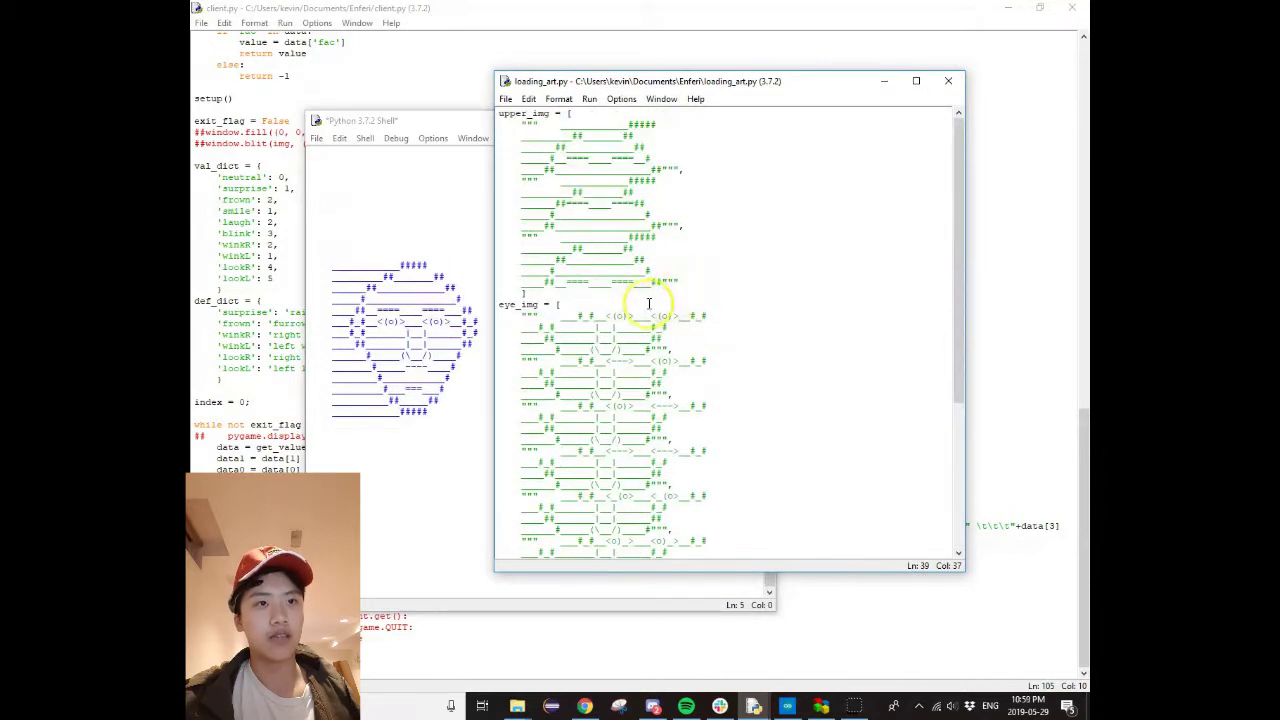
{"action": "scroll", "coordinate": [660, 300], "scroll_direction": "down", "scroll_amount": 8}
{"action": "scroll", "coordinate": [640, 430], "scroll_direction": "up", "scroll_amount": 8}
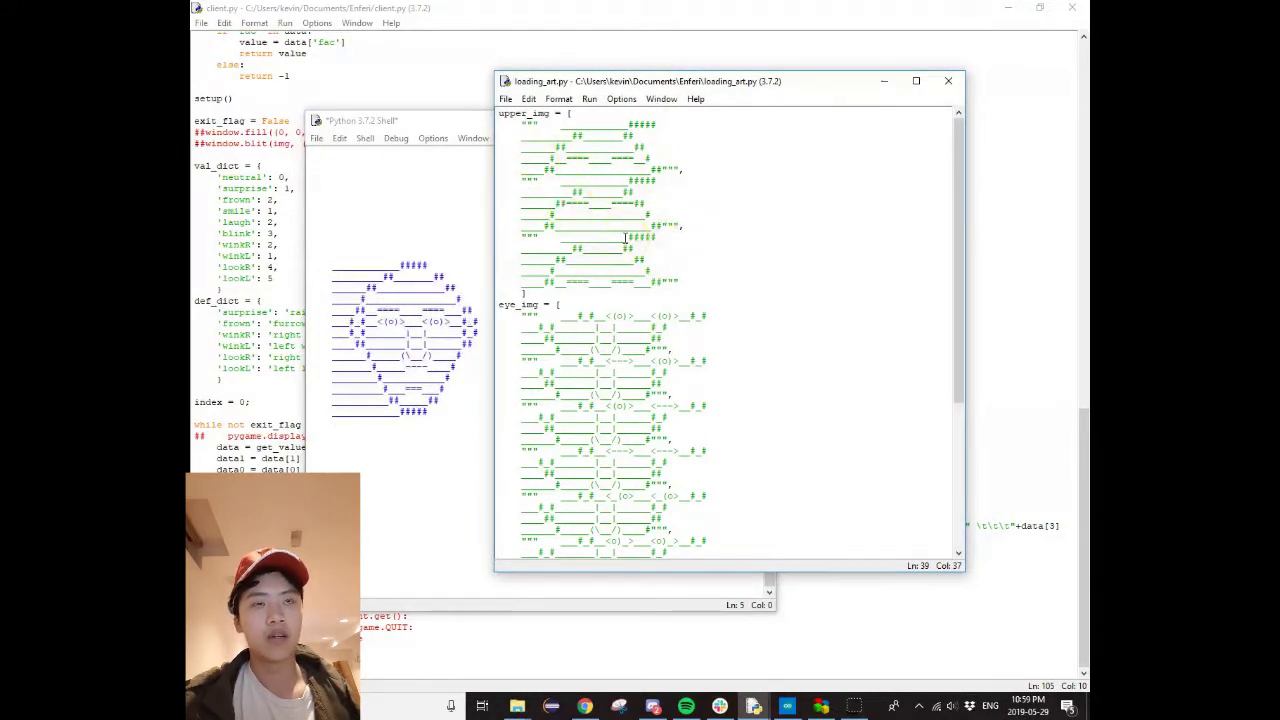
{"action": "left_click", "coordinate": [225, 280]}
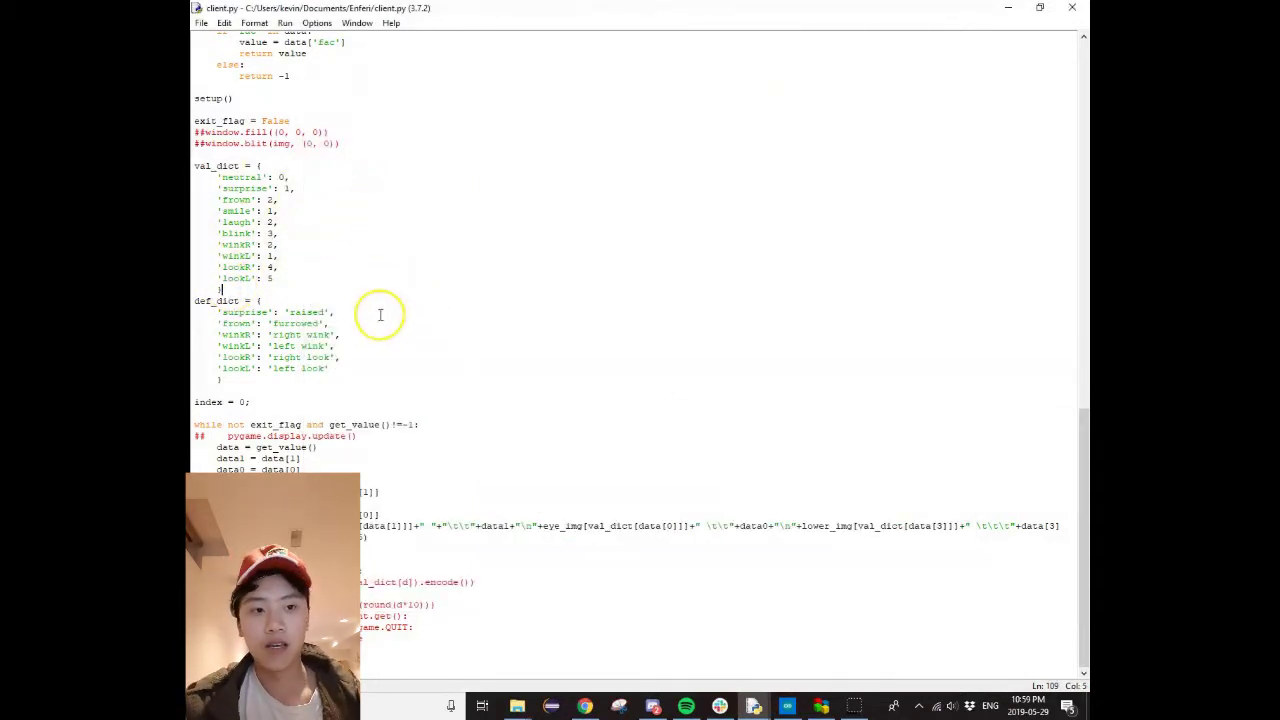
{"action": "mouse_move", "coordinate": [754, 706]}
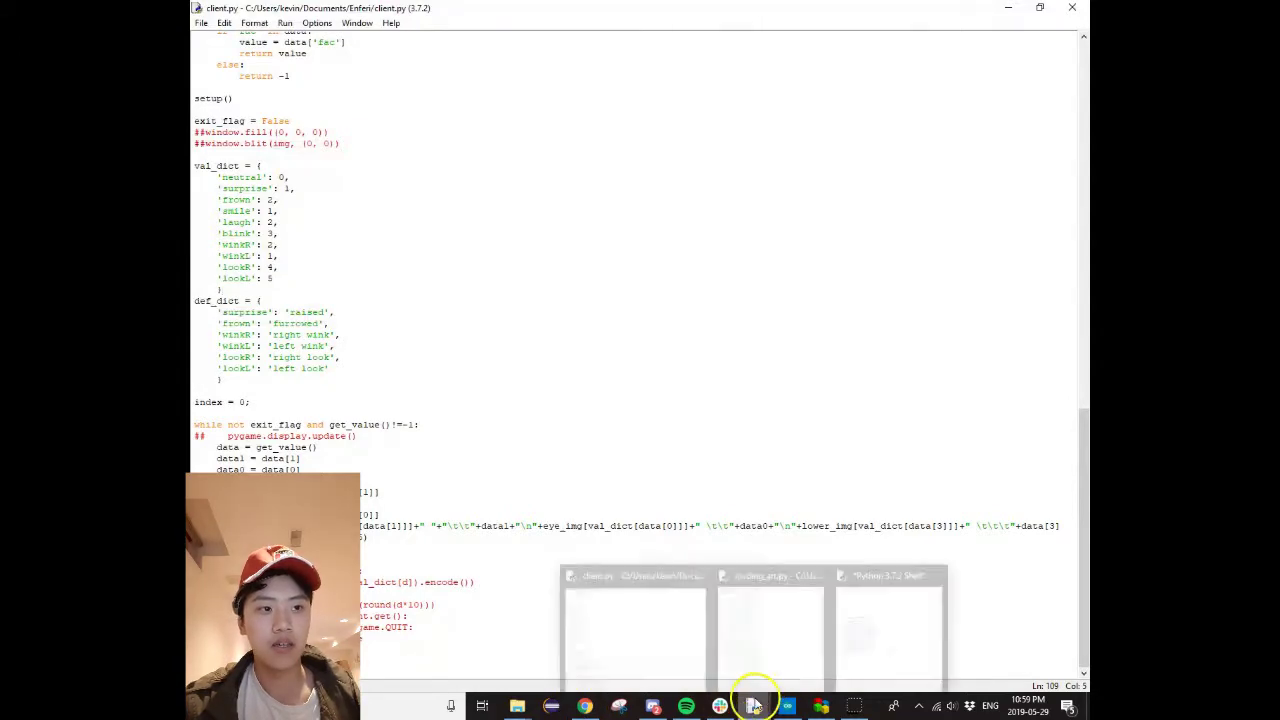
Close the running Python Shell and confirm killing the face script
{"action": "left_click", "coordinate": [888, 630]}
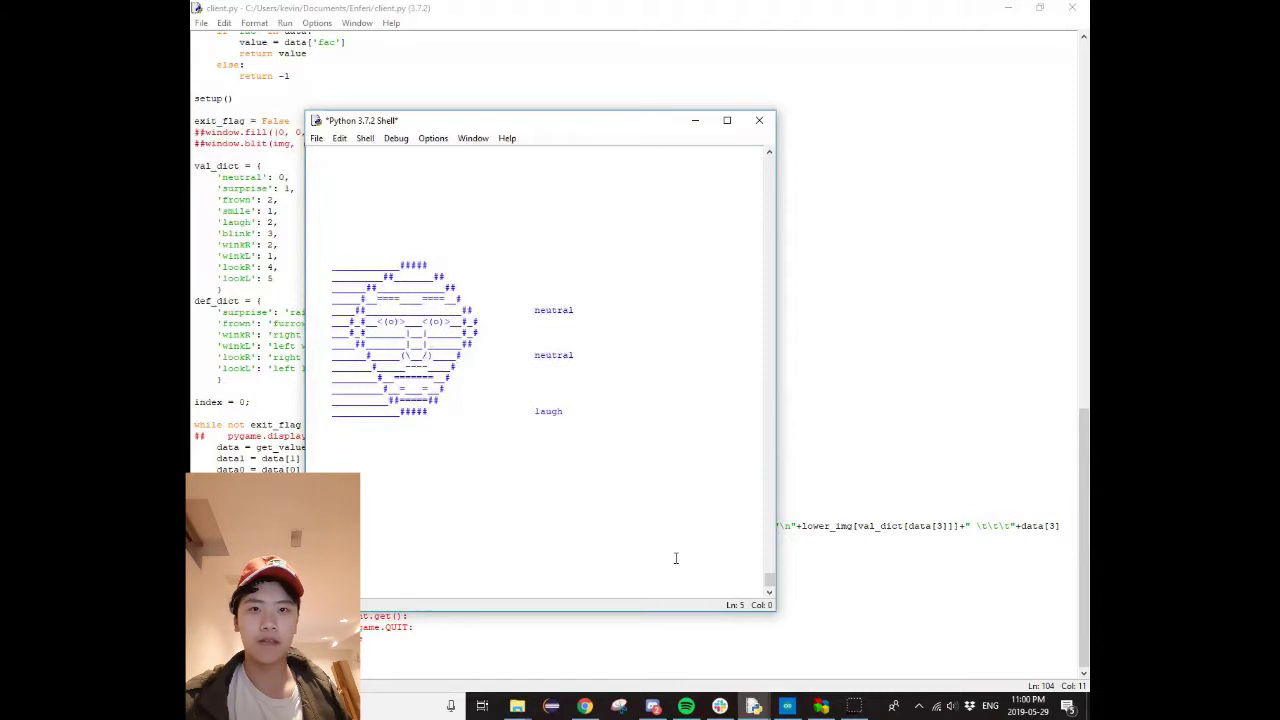
{"action": "left_click", "coordinate": [759, 121]}
{"action": "left_click", "coordinate": [635, 397]}
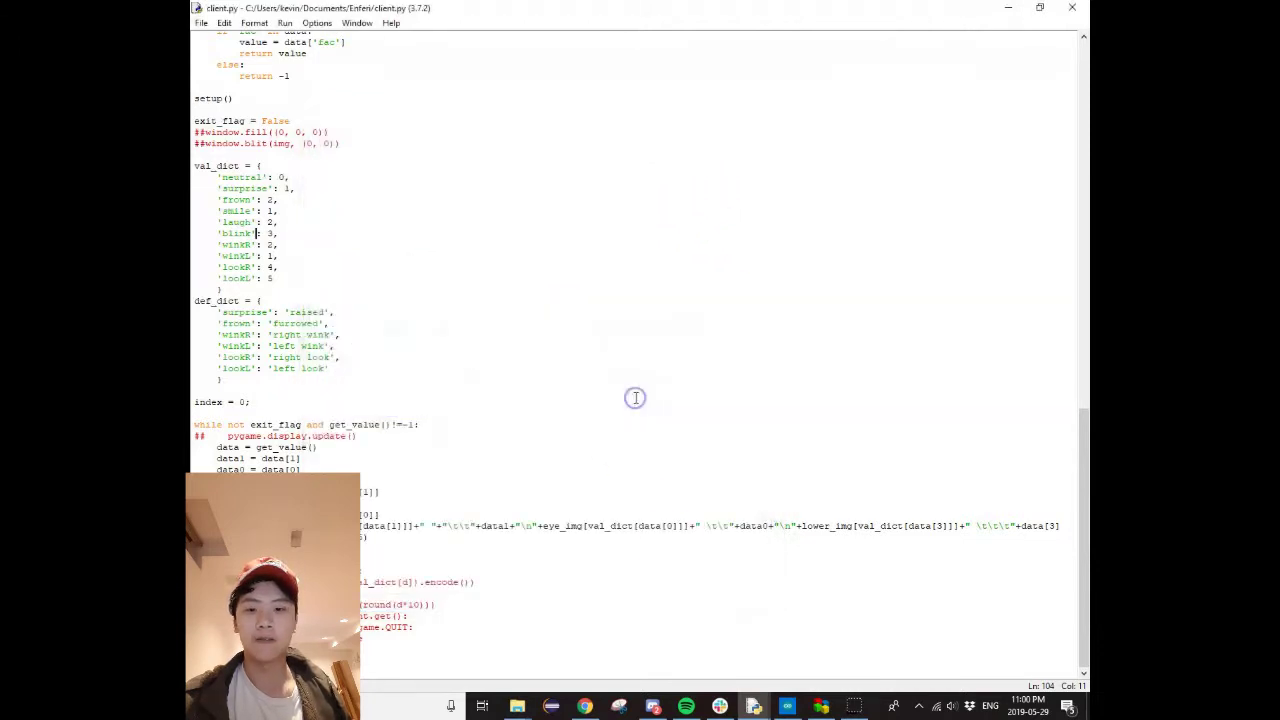